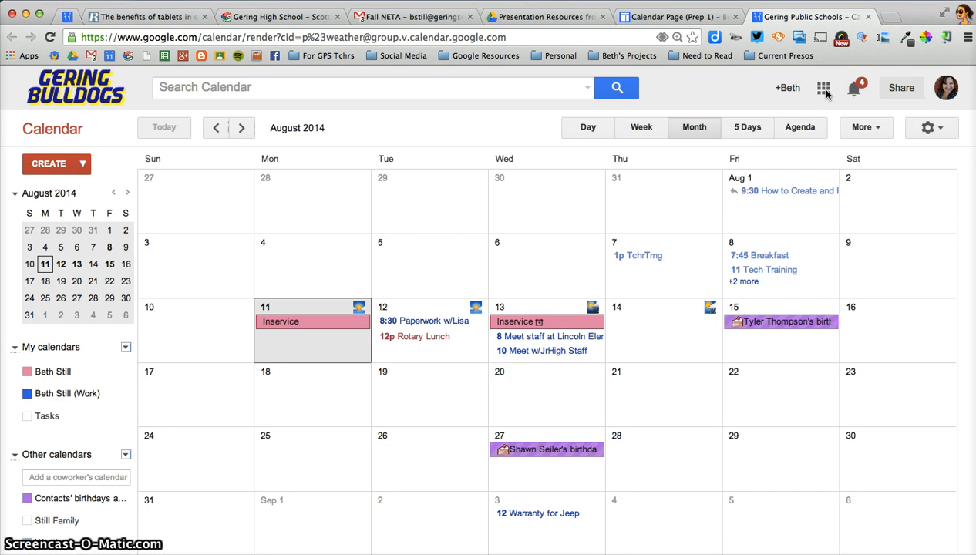
left_click(825, 91)
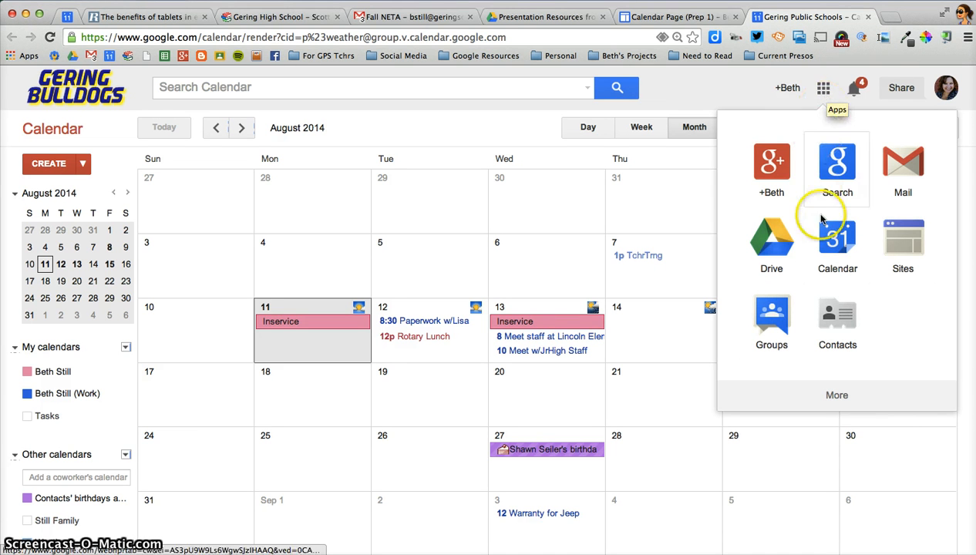
left_click(721, 87)
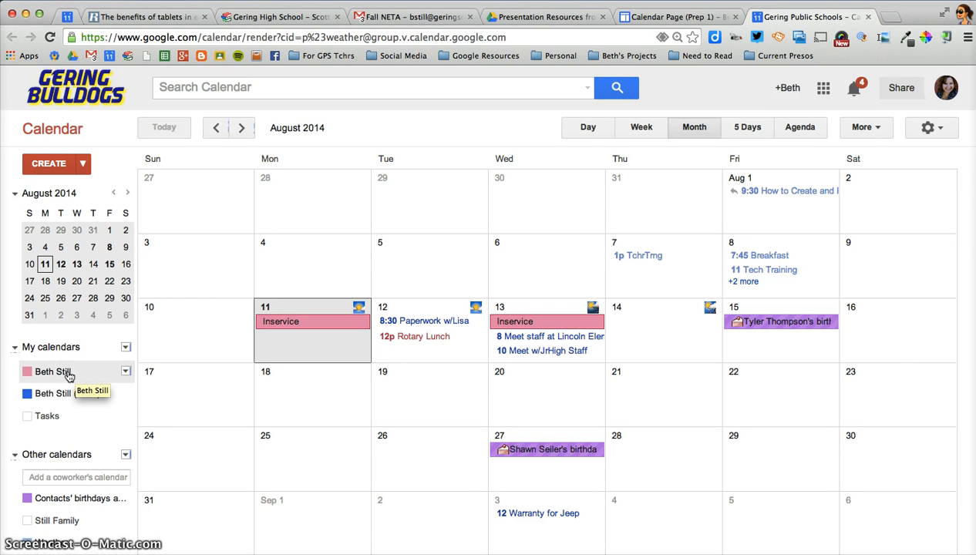
- Start a new calendar named with the owner's first name in possessive form followed by "Demo Calendar"
left_click(126, 348)
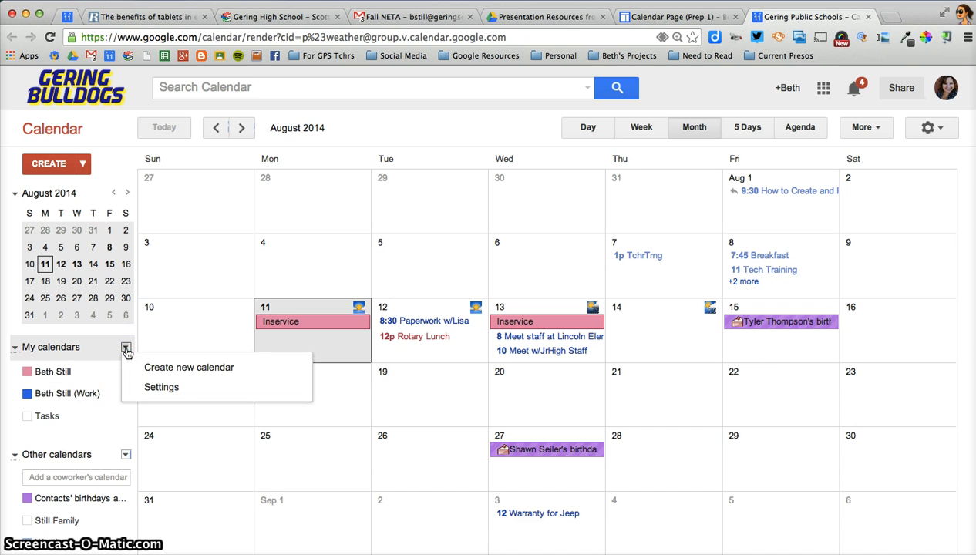
left_click(174, 371)
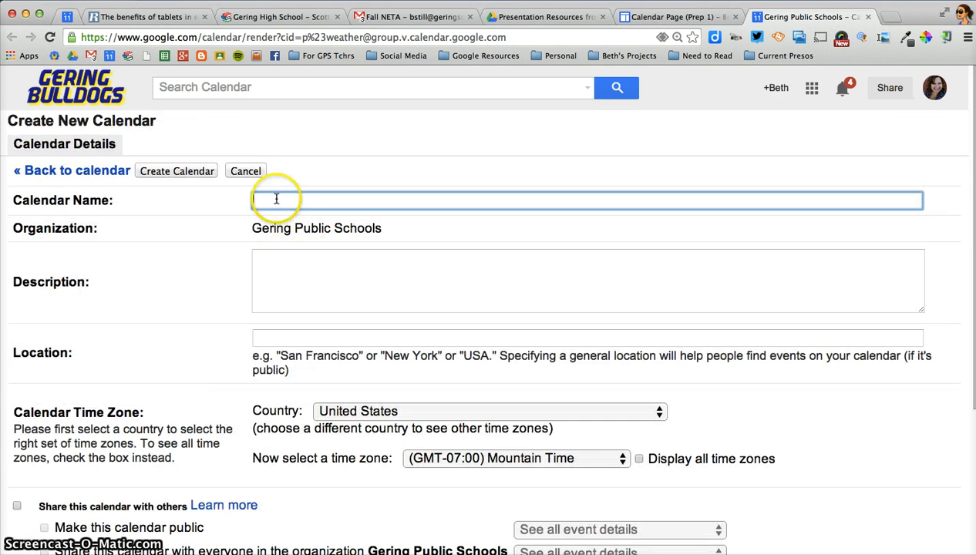
type("Beth's Demo Cal")
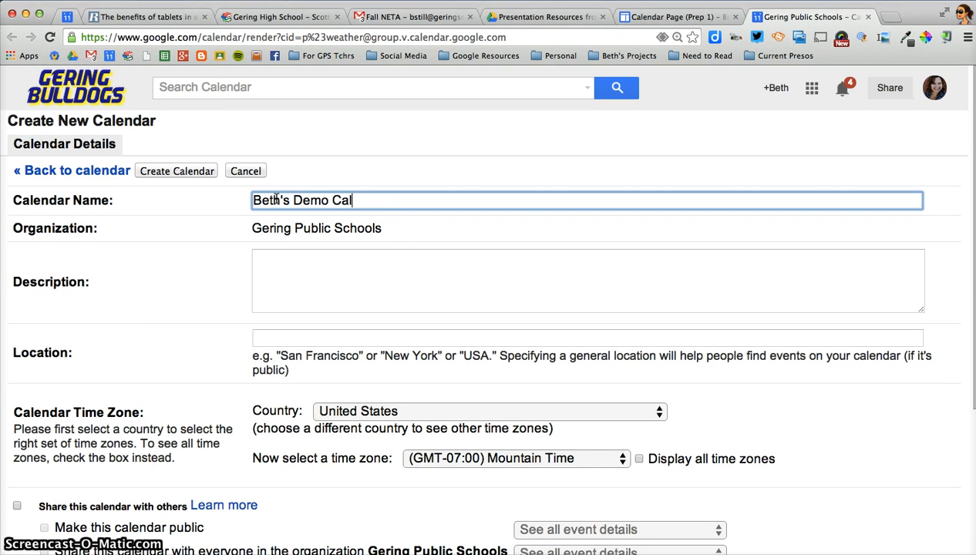
type("endar")
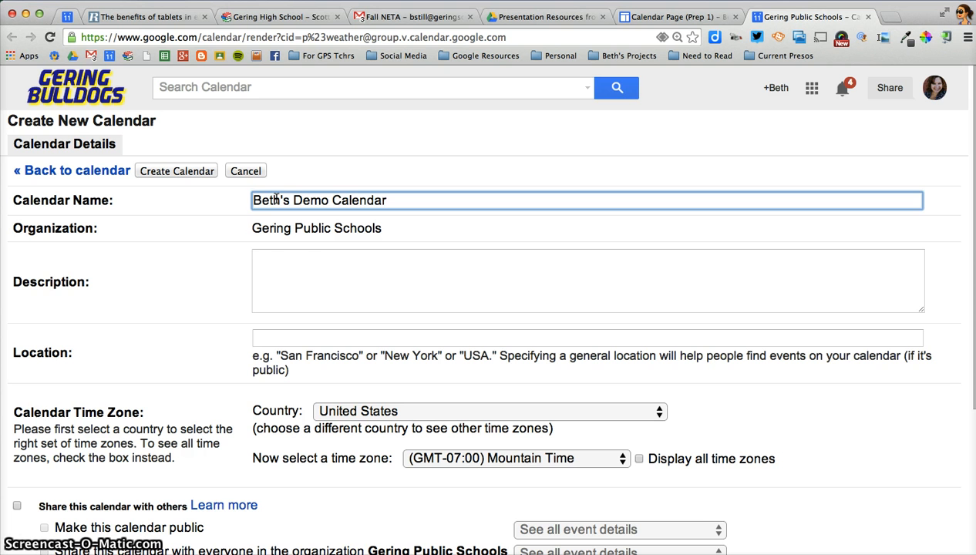
- Leave the new calendar's description and location blank and keep its time zone at (GMT-07:00) Mountain Time
left_click(303, 282)
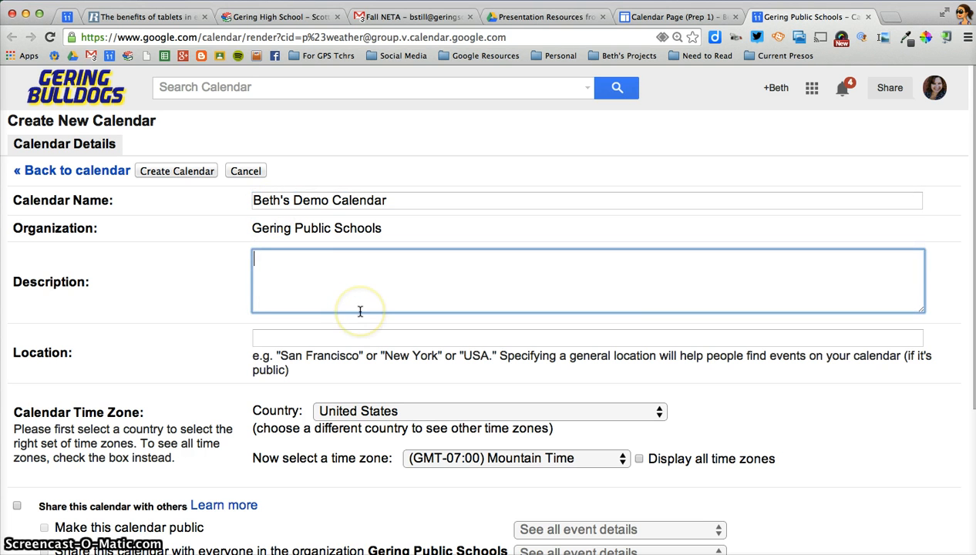
scroll(360, 311, "down", 1)
left_click(351, 303)
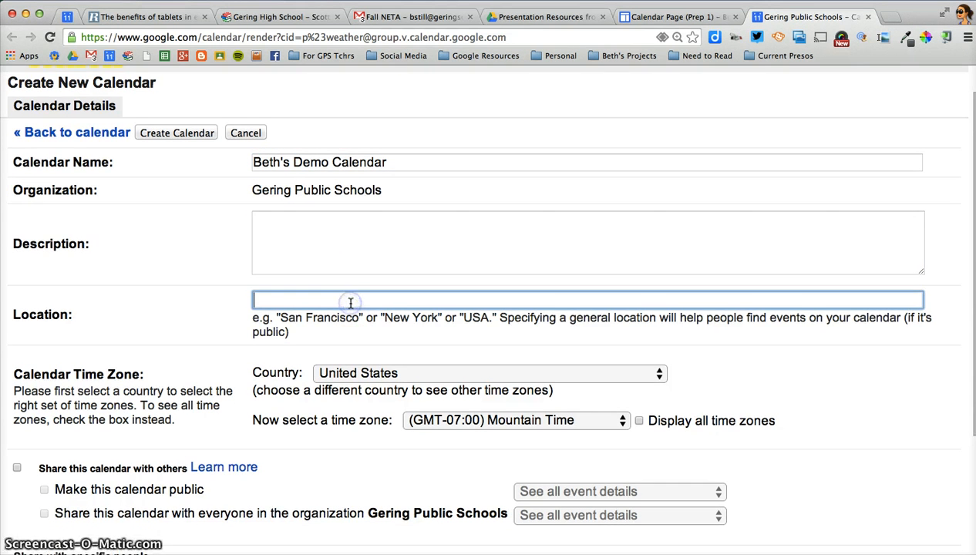
scroll(350, 303, "down", 3)
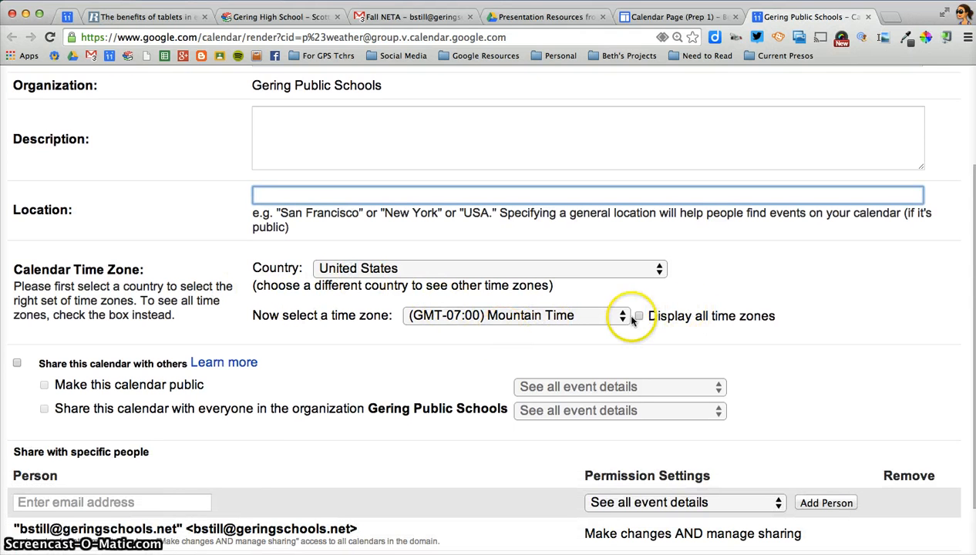
left_click(588, 318)
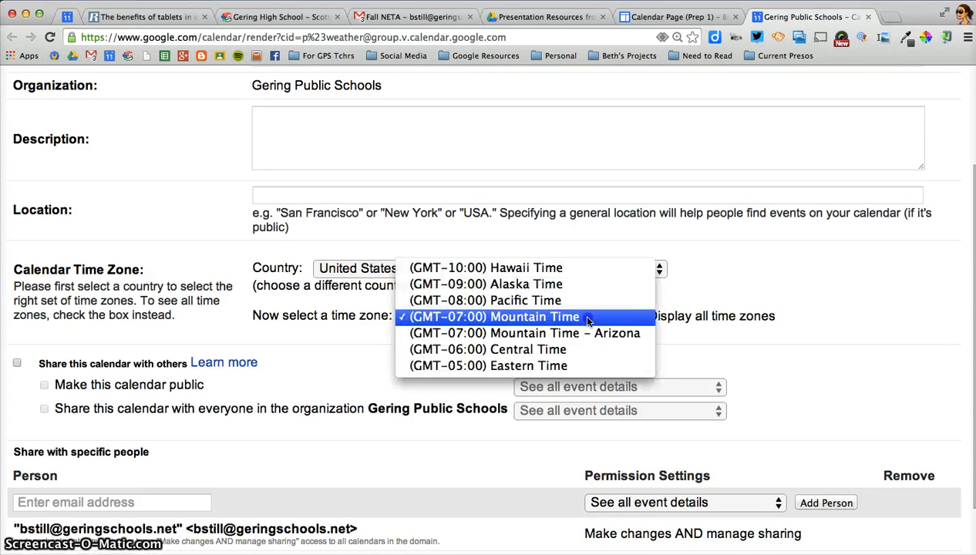
left_click(588, 317)
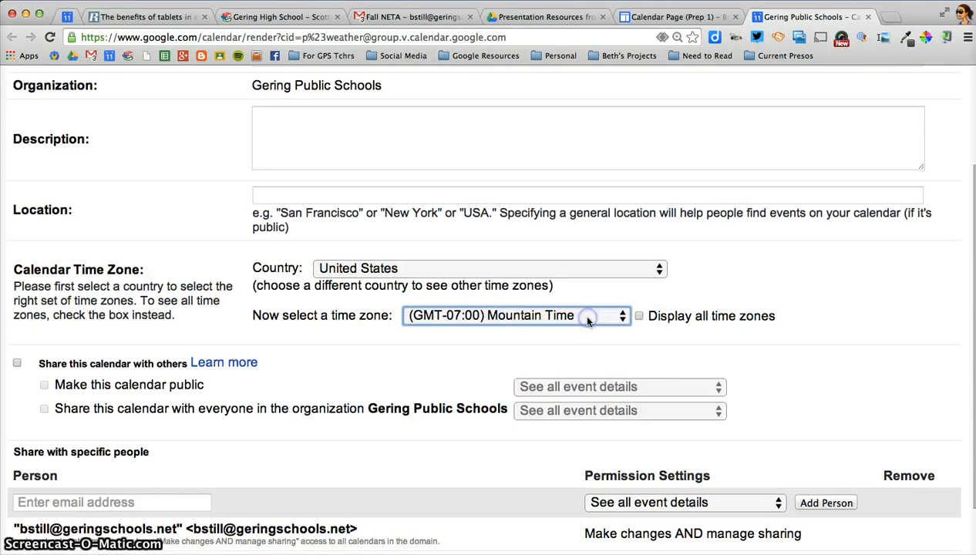
left_click(464, 364)
- Share the calendar with others, make it public with all event details, and create it, accepting public visibility
scroll(463, 365, "down", 2)
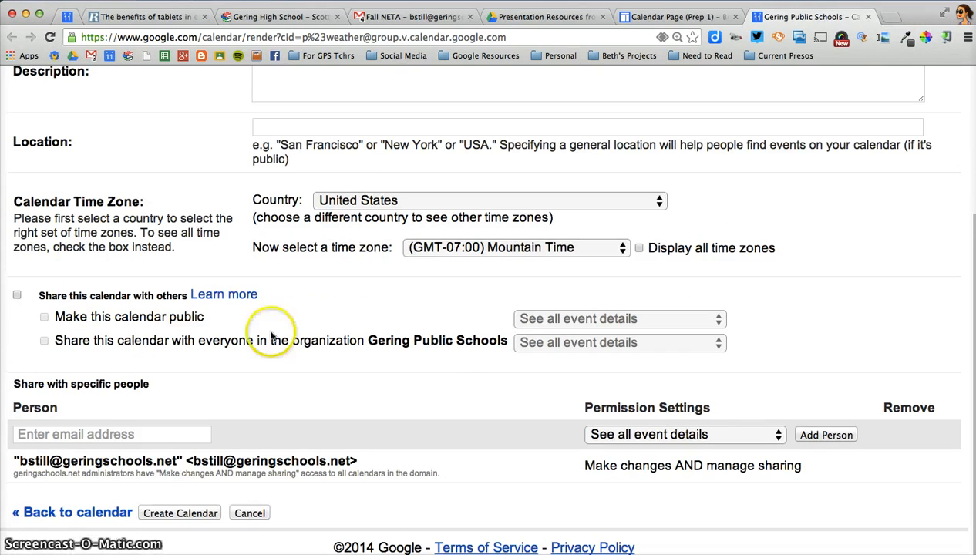
left_click(44, 318)
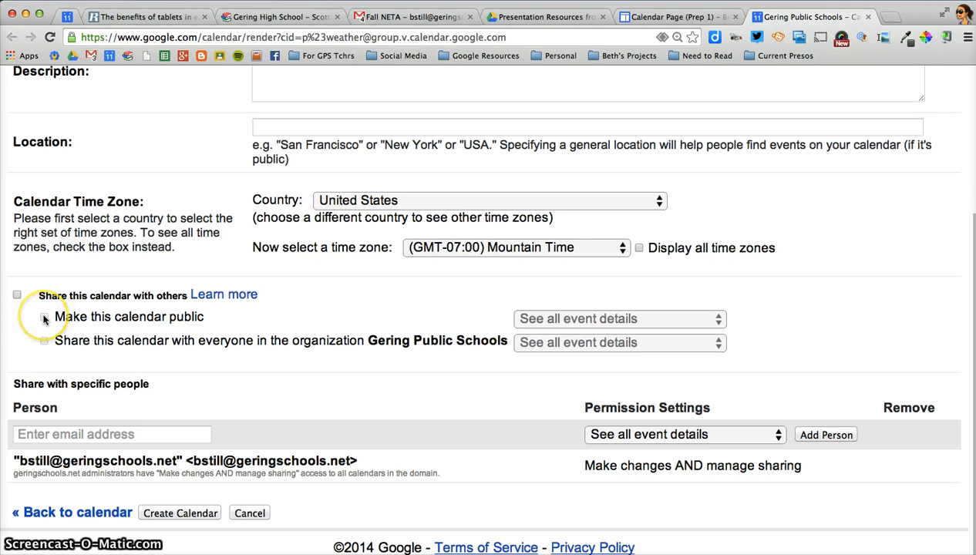
left_click(17, 296)
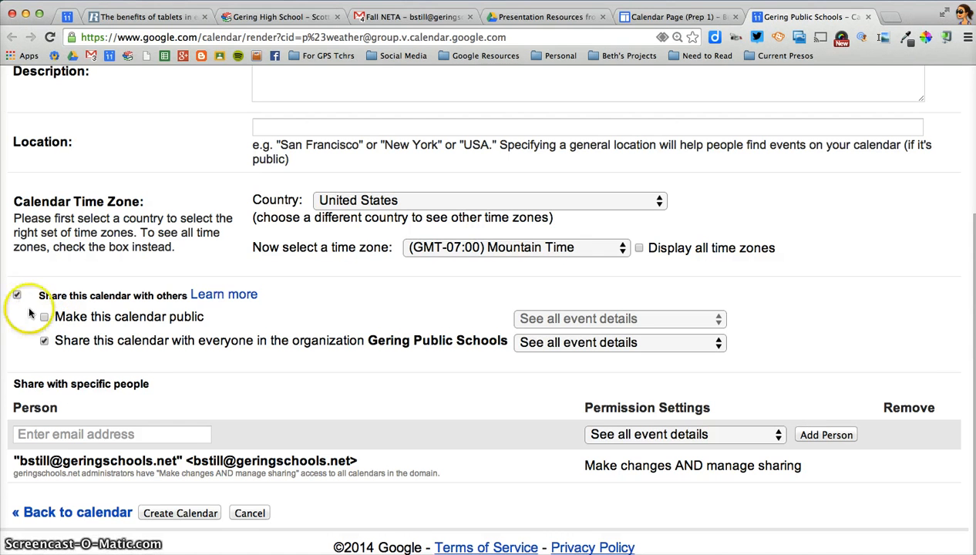
left_click(44, 316)
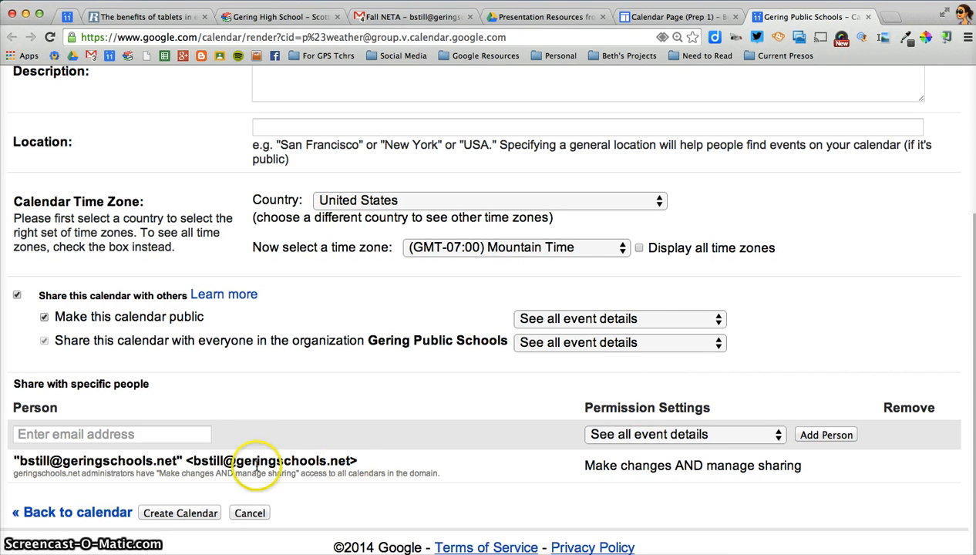
left_click(169, 515)
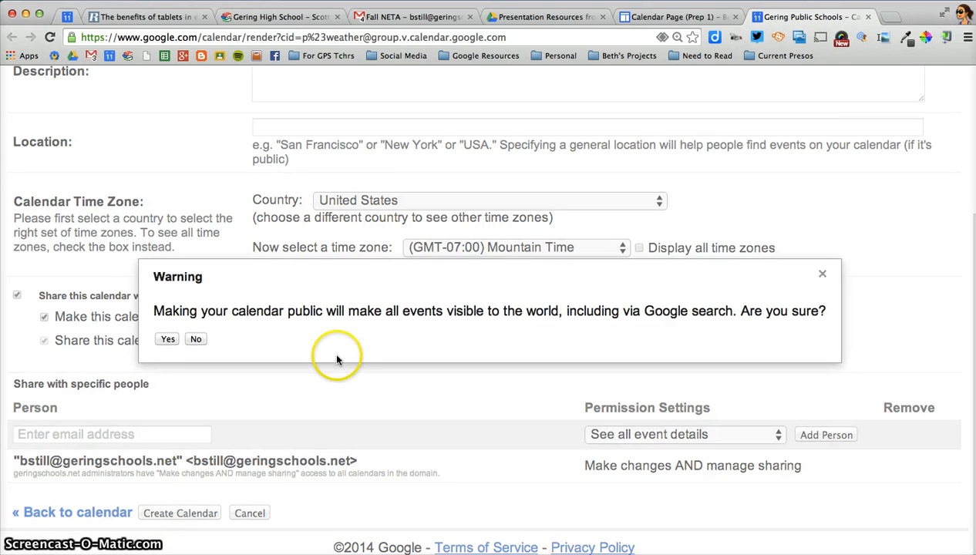
left_click(168, 339)
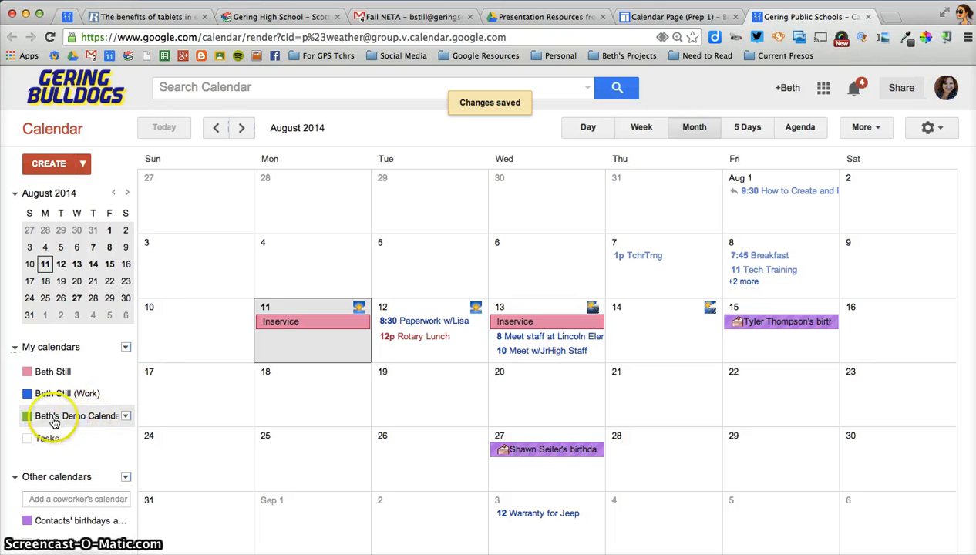
left_click(125, 417)
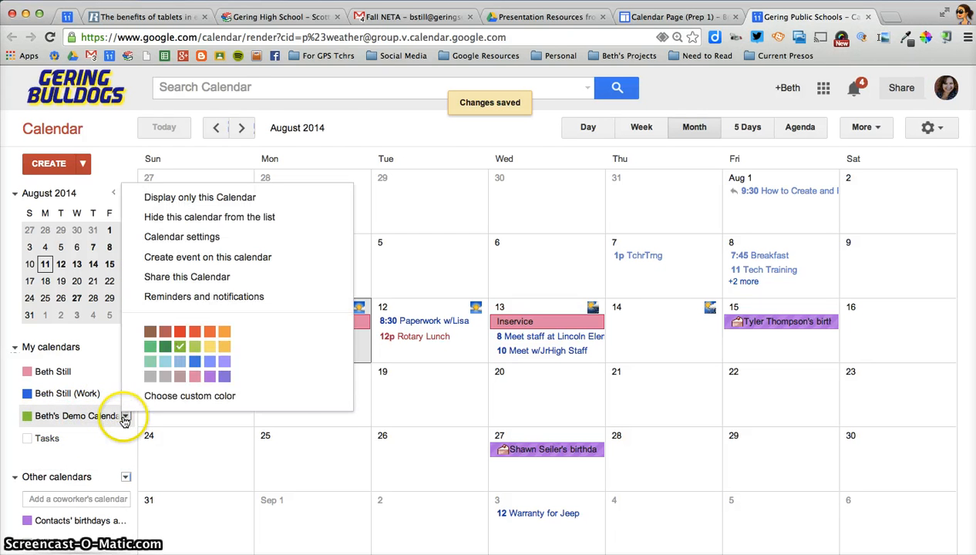
left_click(224, 377)
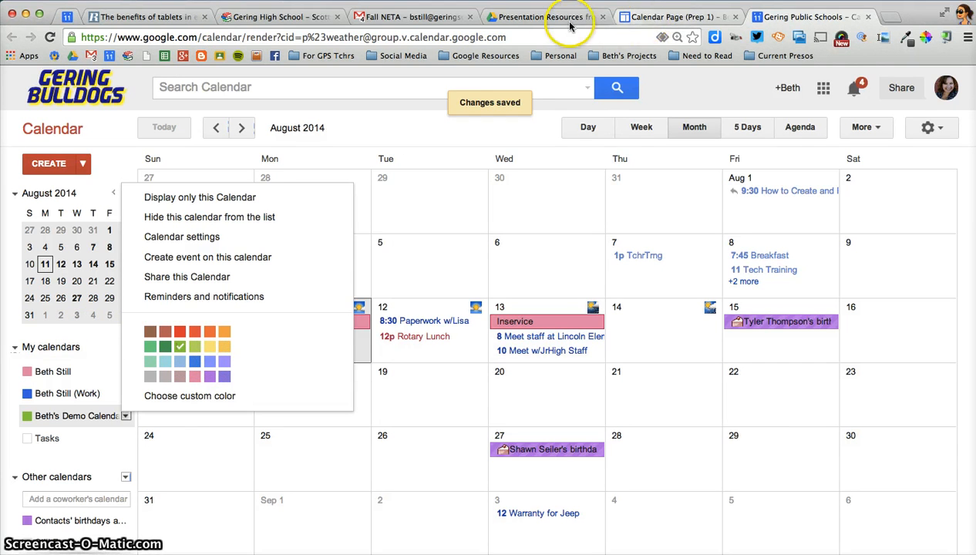
- Switch to the demo class website in Google Sites and open its Calendar (Prep 2) page
left_click(676, 17)
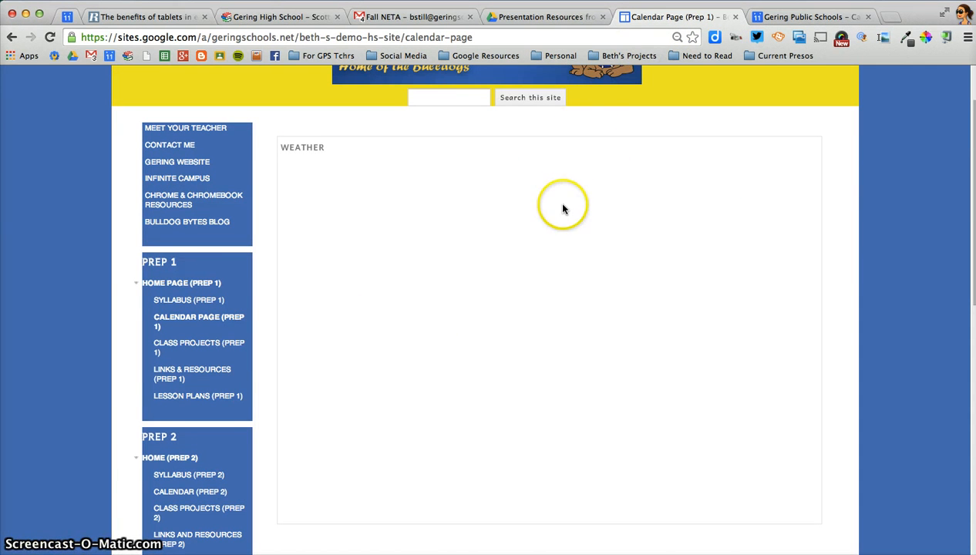
scroll(562, 207, "up", 2)
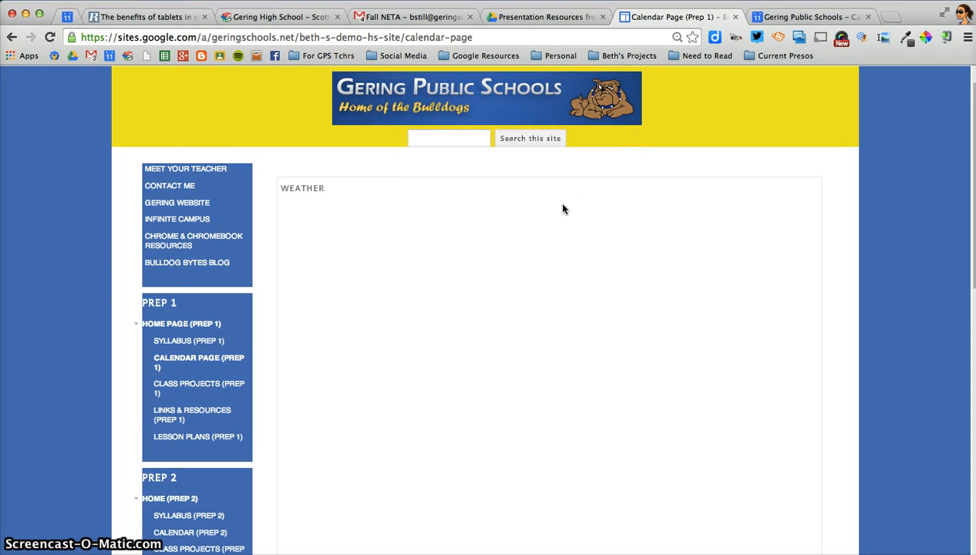
scroll(562, 209, "down", 2)
left_click(246, 298)
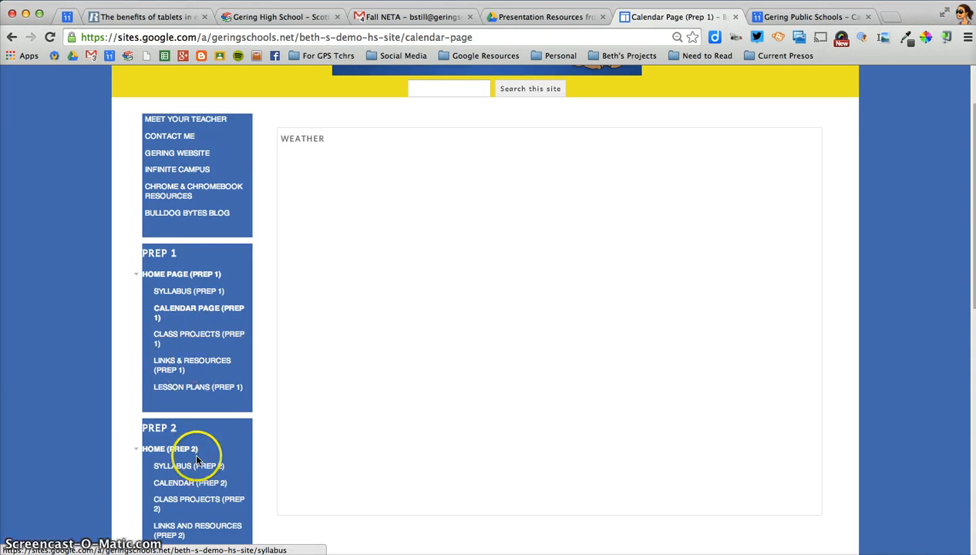
scroll(197, 460, "down", 2)
scroll(198, 460, "down", 1)
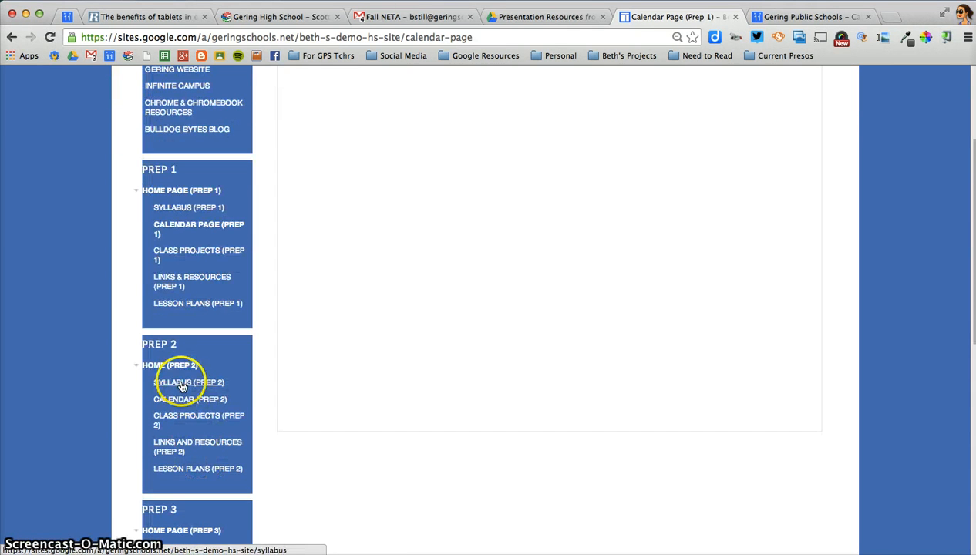
left_click(182, 406)
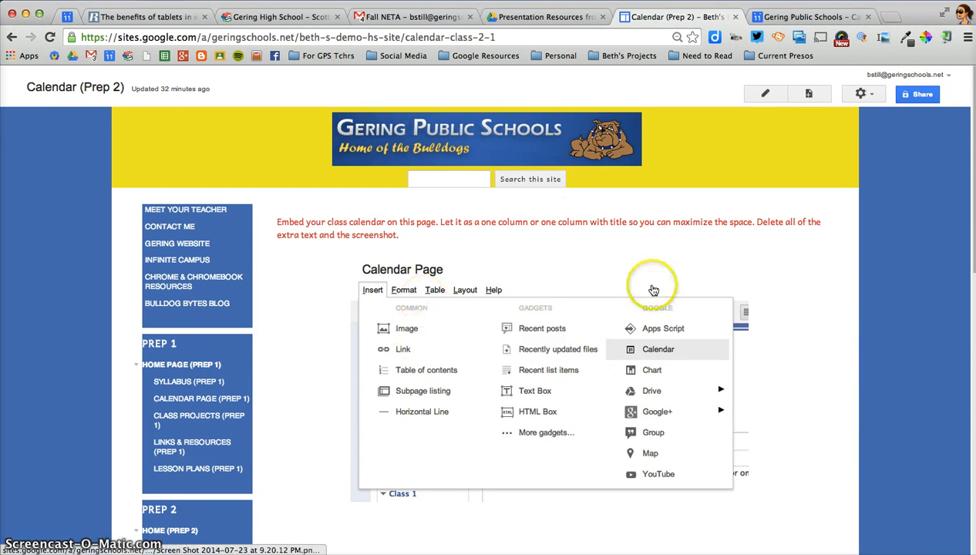
- Edit the Calendar (Prep 2) page and delete its red instruction text and the menu screenshot
left_click(766, 95)
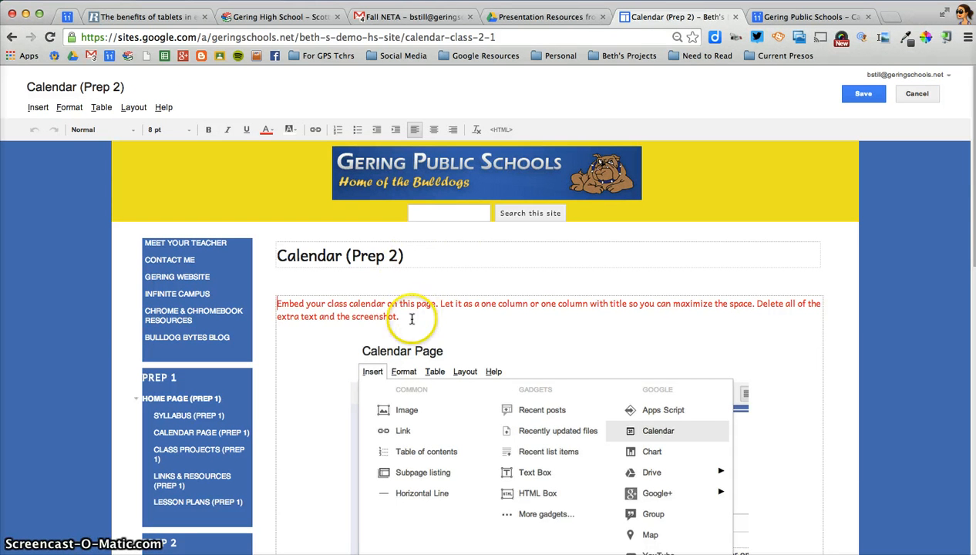
left_click_drag(400, 317, 279, 303)
key("BackSpace")
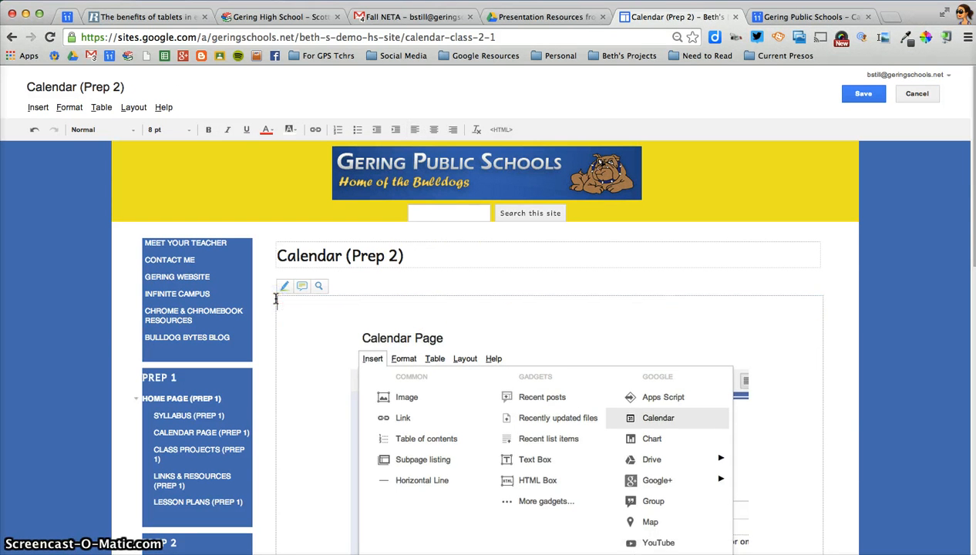
scroll(586, 380, "down", 4)
left_click(467, 397)
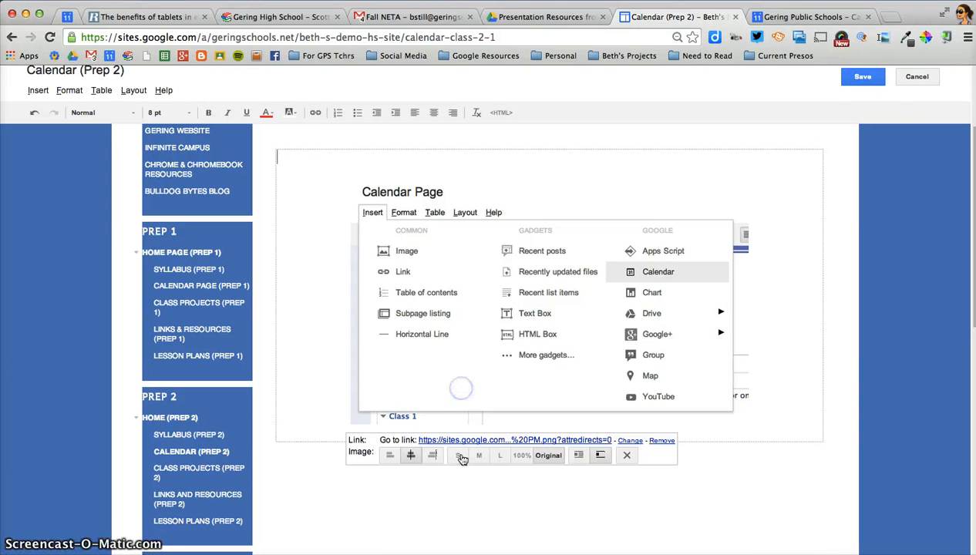
left_click(627, 456)
scroll(626, 460, "up", 4)
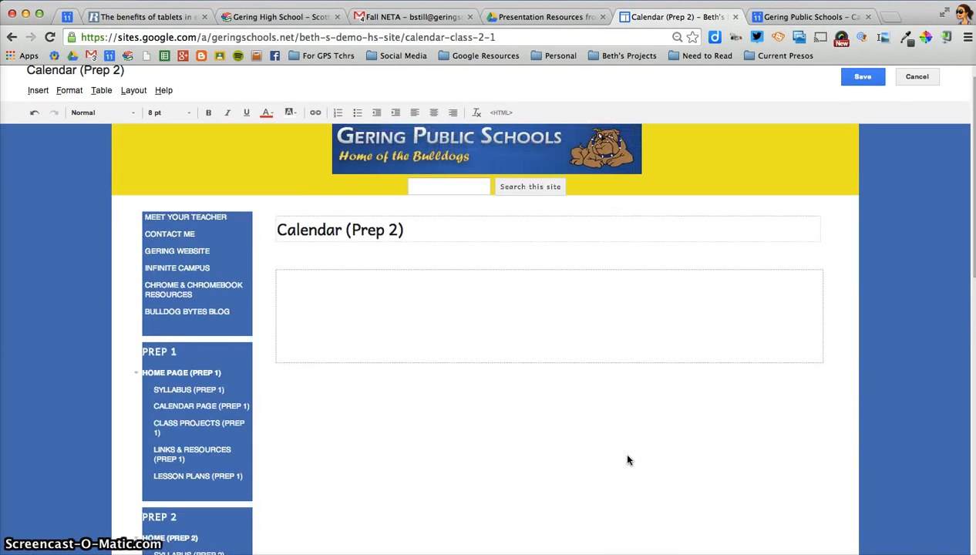
- Try the One column layout on the page, and return it to One column (simple)
left_click(374, 320)
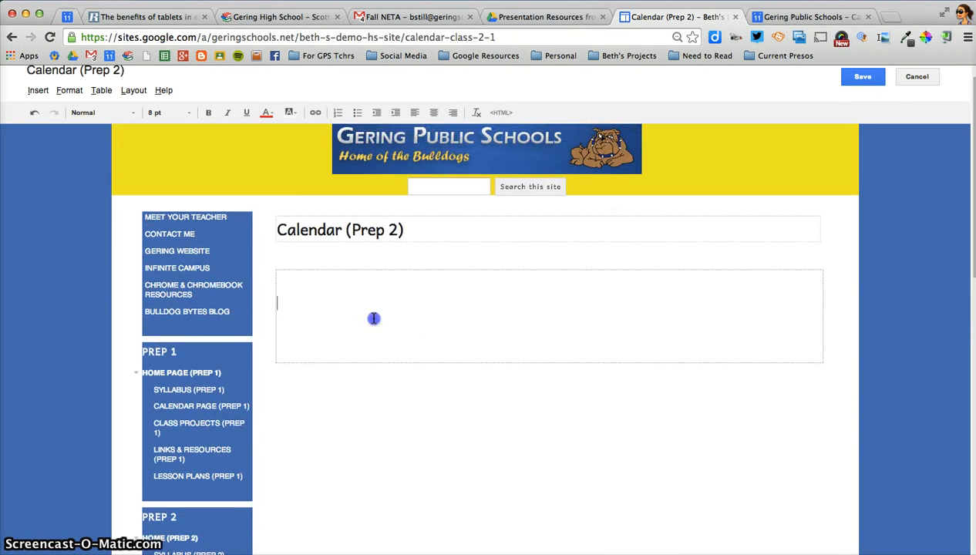
left_click(133, 91)
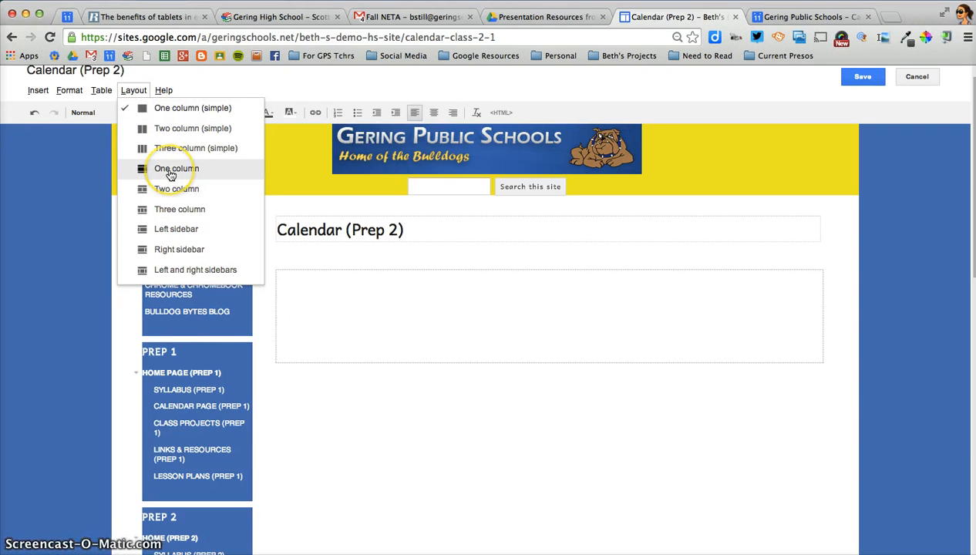
left_click(170, 171)
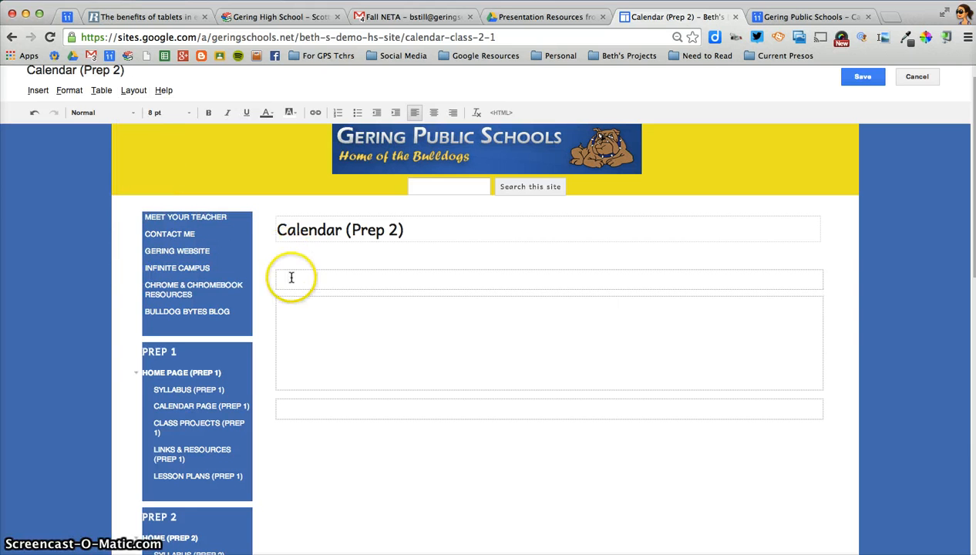
left_click(131, 90)
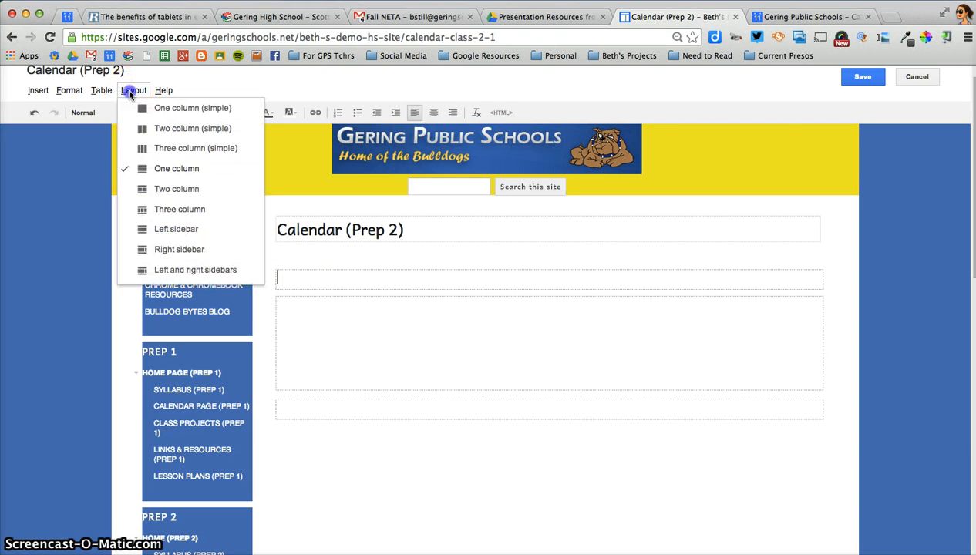
left_click(144, 108)
- Insert the demo Google calendar into the page body, keeping the 600-pixel height, Month view and default display options
left_click(336, 283)
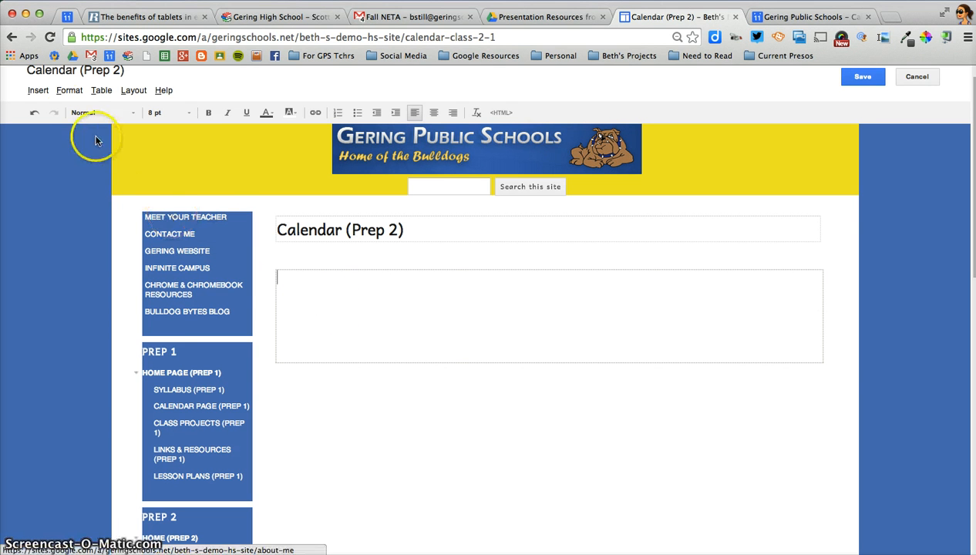
left_click(39, 91)
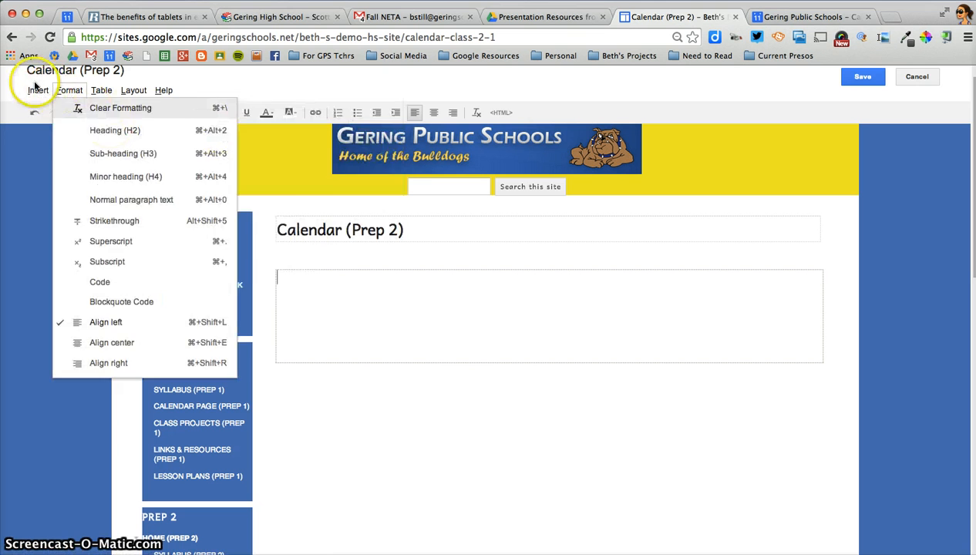
left_click(330, 150)
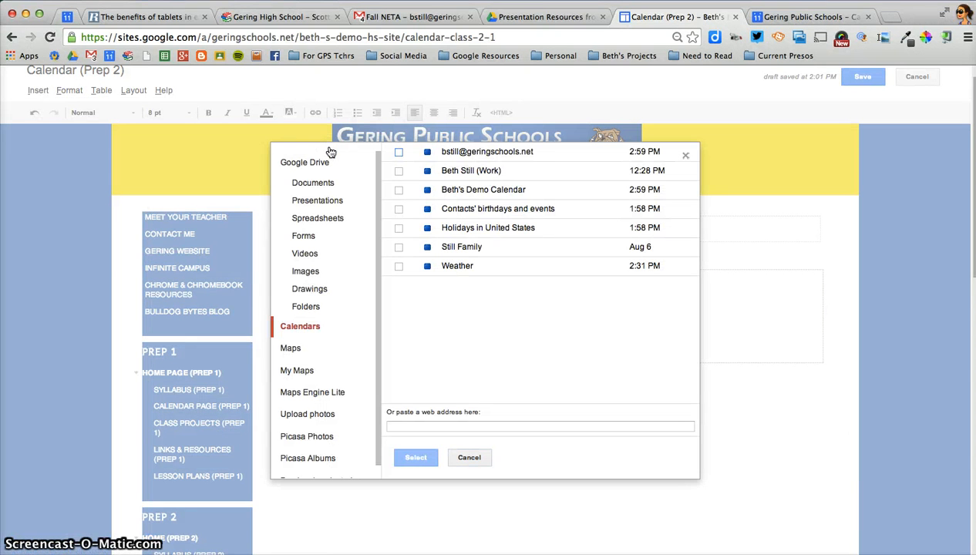
left_click(466, 191)
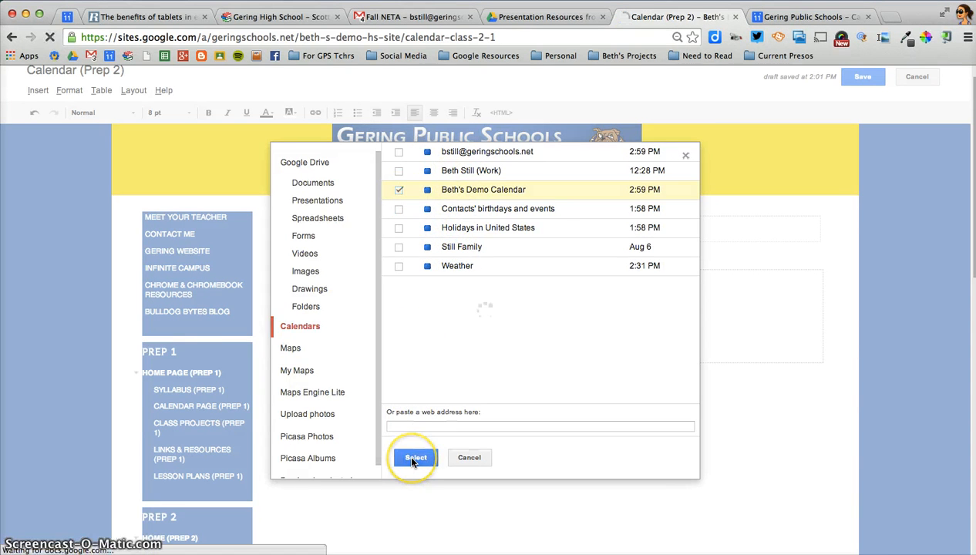
left_click(389, 224)
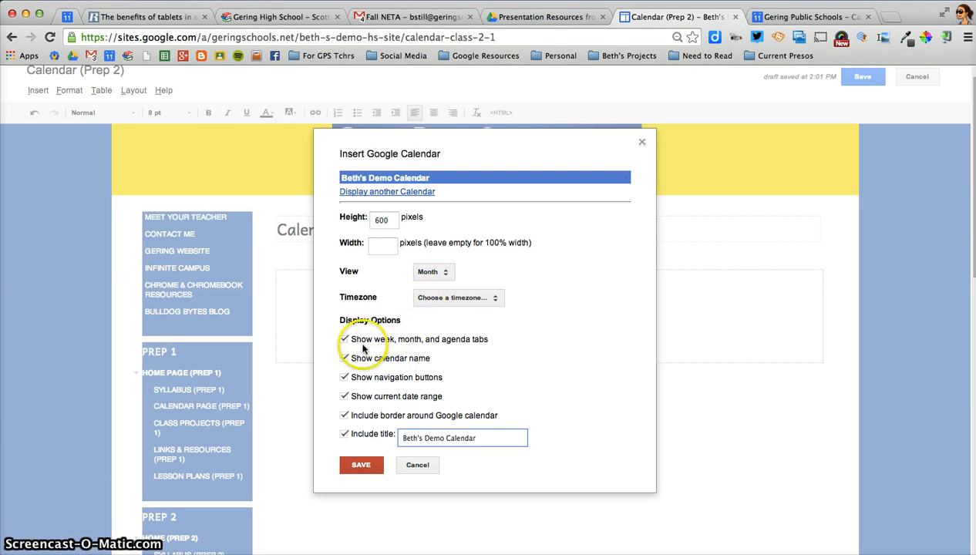
left_click(362, 465)
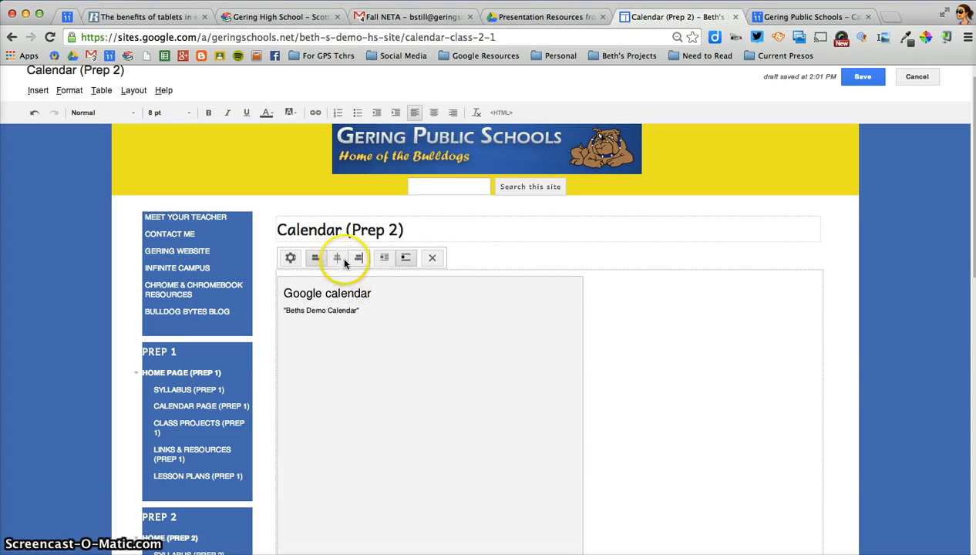
- Center the embedded calendar on the Calendar (Prep 2) page and save the page
left_click(340, 259)
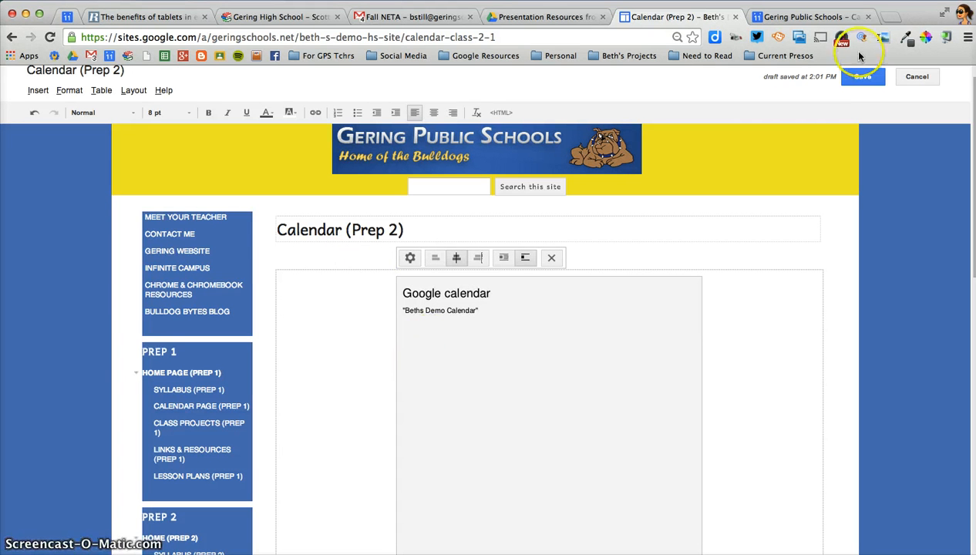
left_click(865, 79)
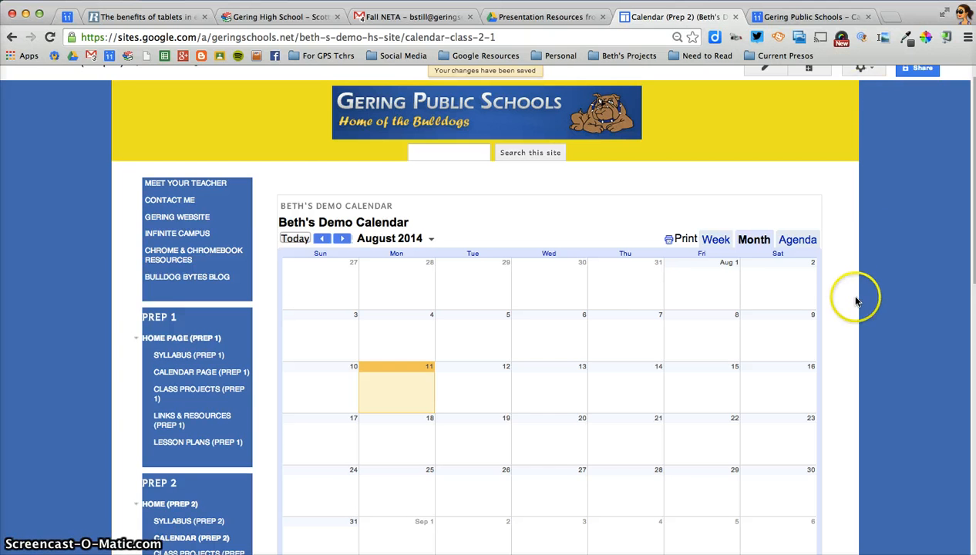
scroll(856, 297, "down", 3)
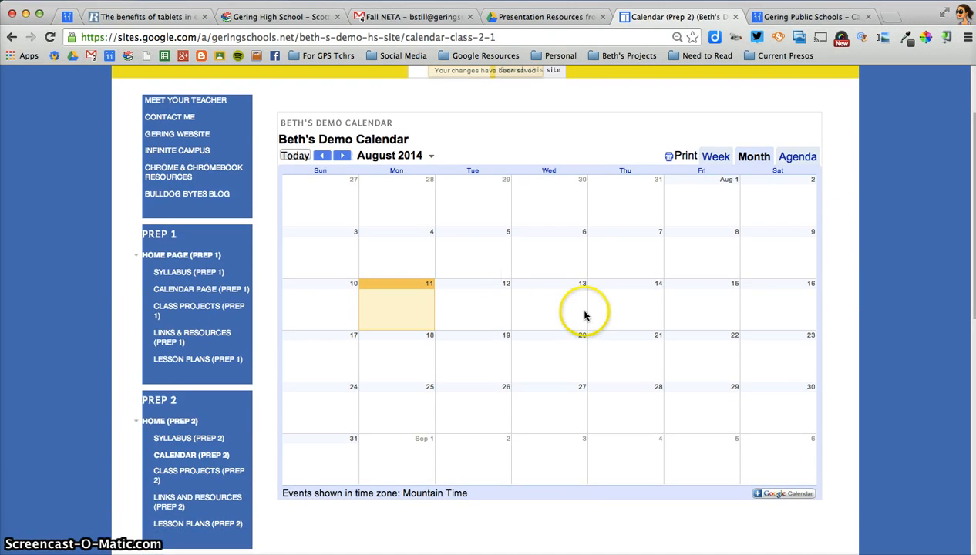
left_click(587, 314)
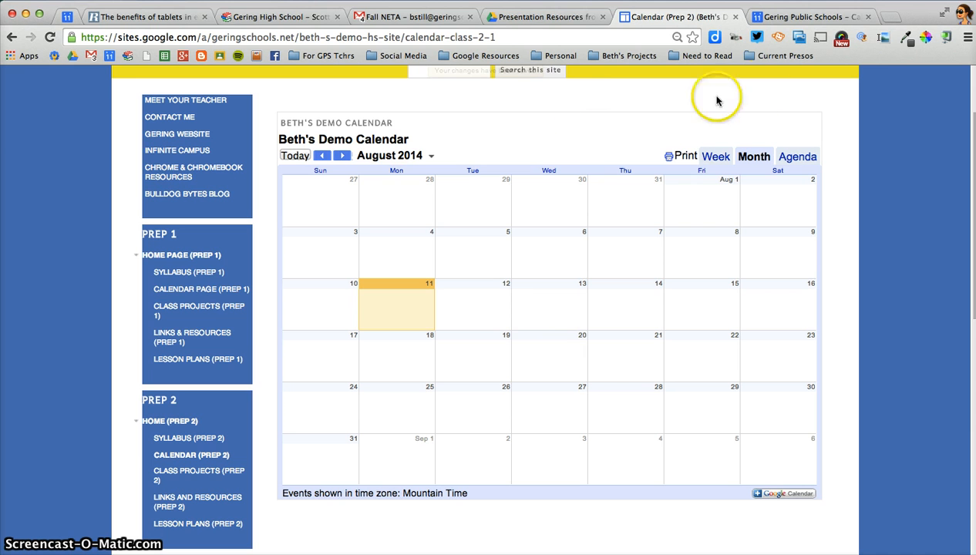
- Switch to Google Calendar and start an event titled "Quiz Chapter 1" on Monday, August 25, assigned to the demo calendar
left_click(782, 20)
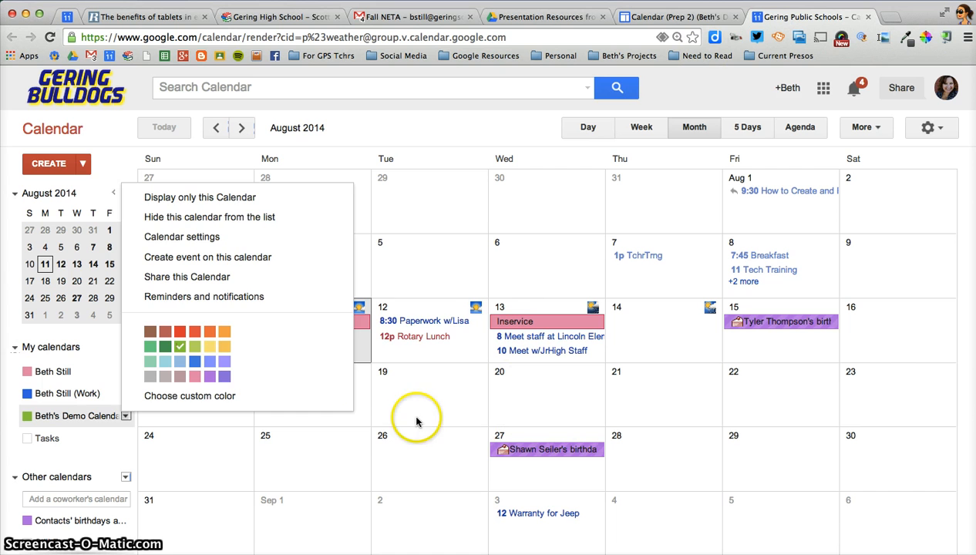
left_click(316, 462)
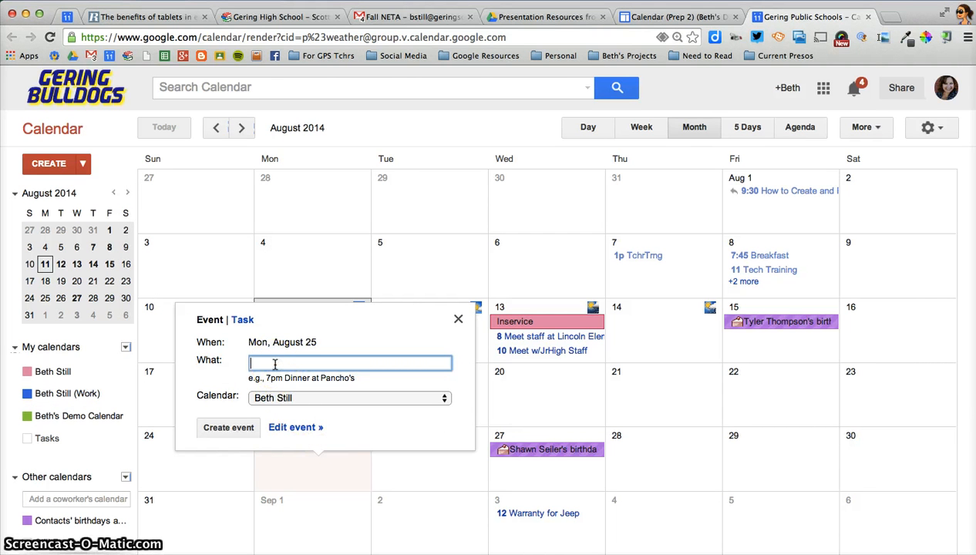
type("Qu")
type("is")
type(" Chapter 1")
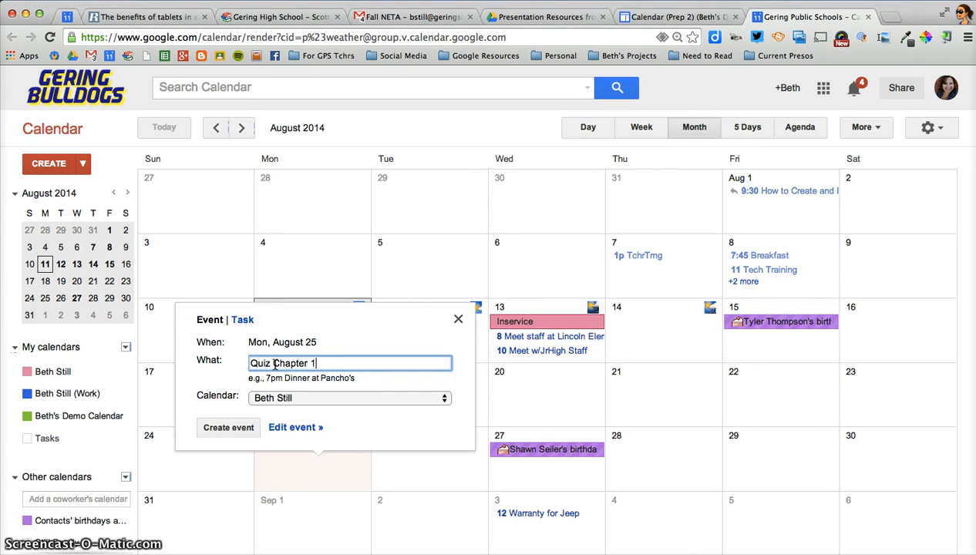
left_click(294, 399)
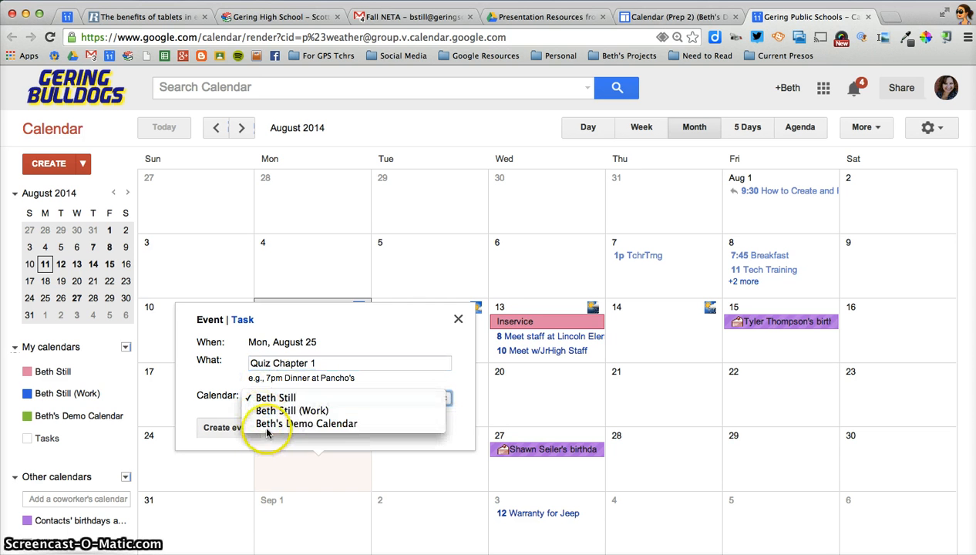
left_click(274, 424)
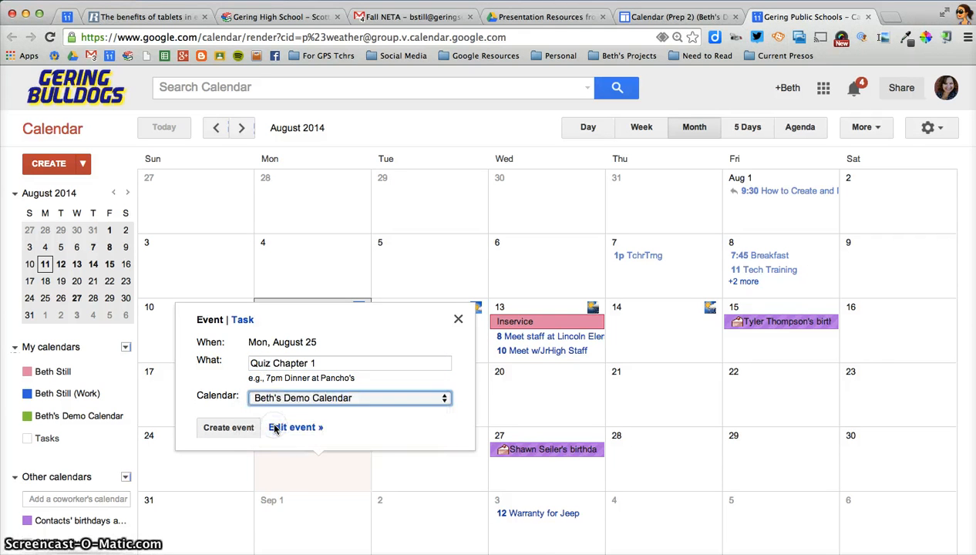
- Open the quiz event's full details and turn off the all-day option, keeping the time at 10:00am to 10:15am
left_click(292, 429)
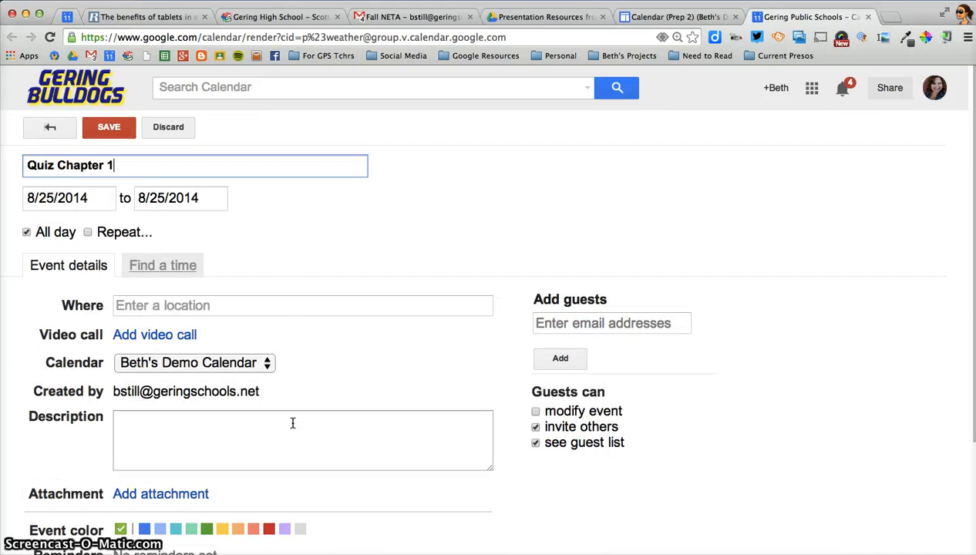
left_click(26, 232)
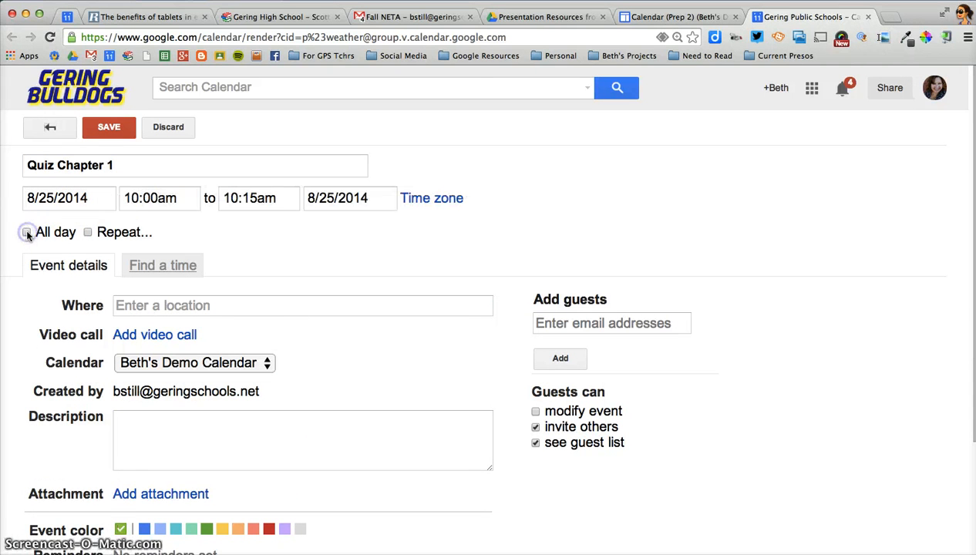
left_click(173, 202)
left_click(263, 258)
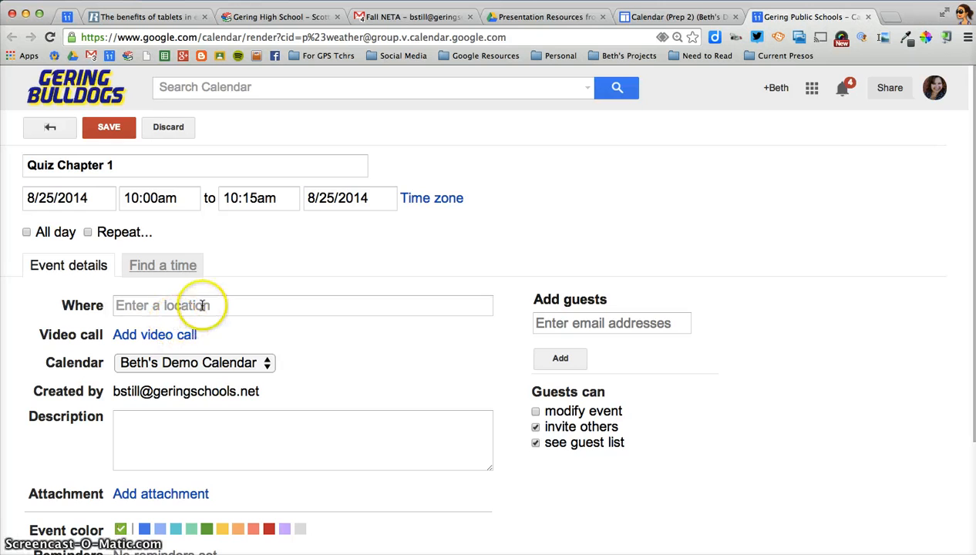
- Review the event's description, attachment and reminder options, leave them empty, and save the event
scroll(295, 403, "down", 4)
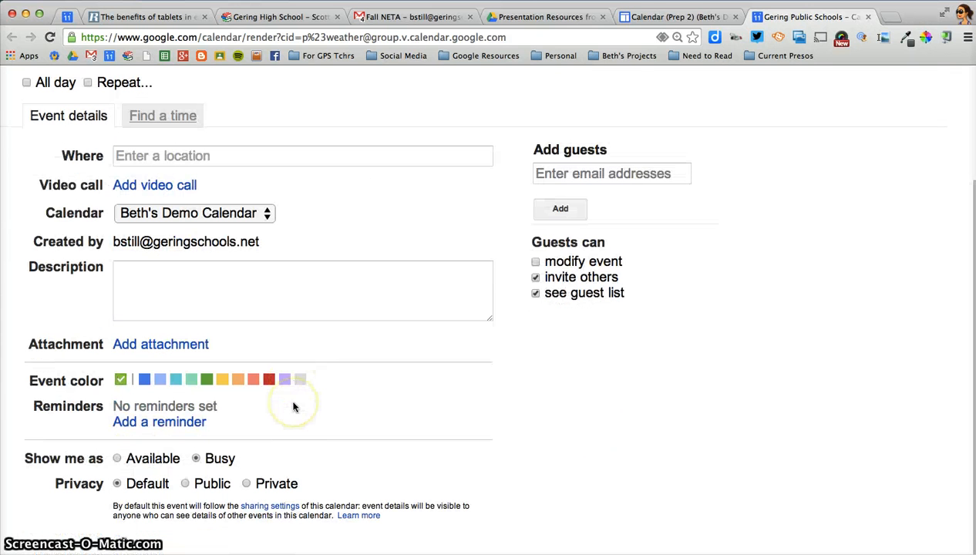
left_click(242, 289)
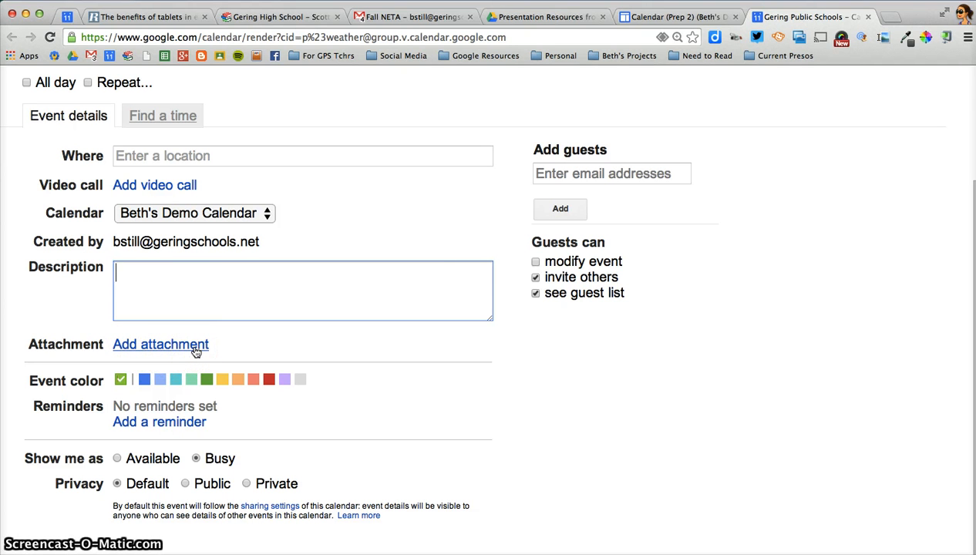
left_click(163, 345)
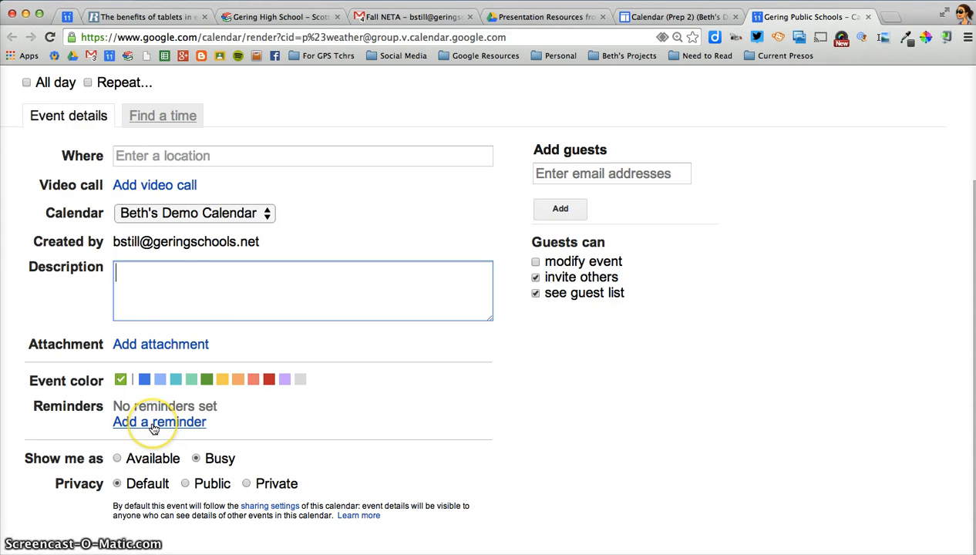
scroll(390, 407, "up", 3)
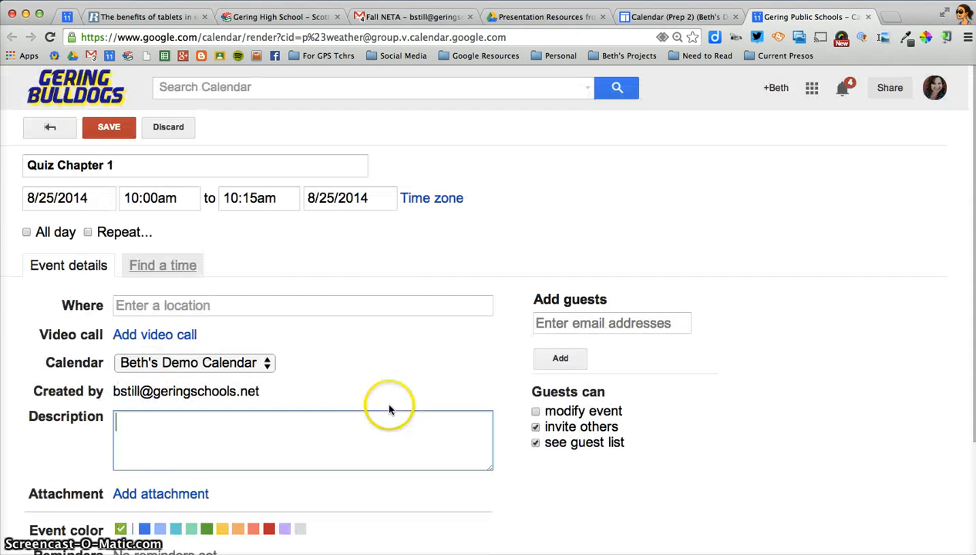
left_click(112, 134)
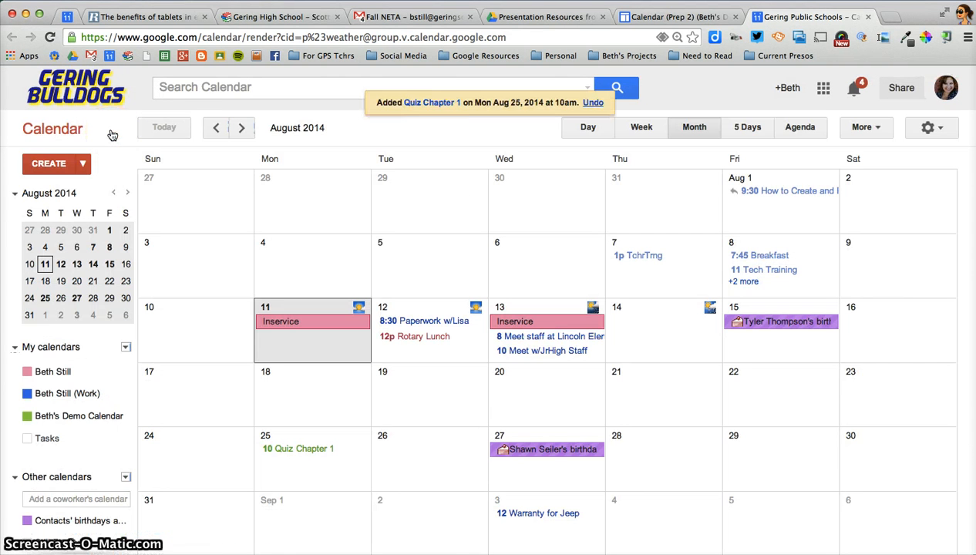
- Switch back to the class website in Google Sites and reload the Calendar (Prep 2) page
left_click(642, 19)
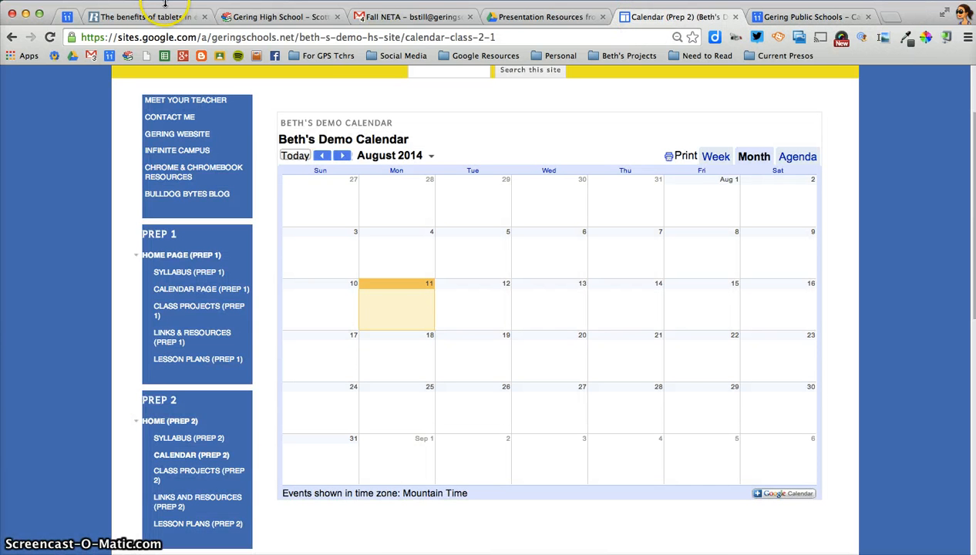
left_click(50, 37)
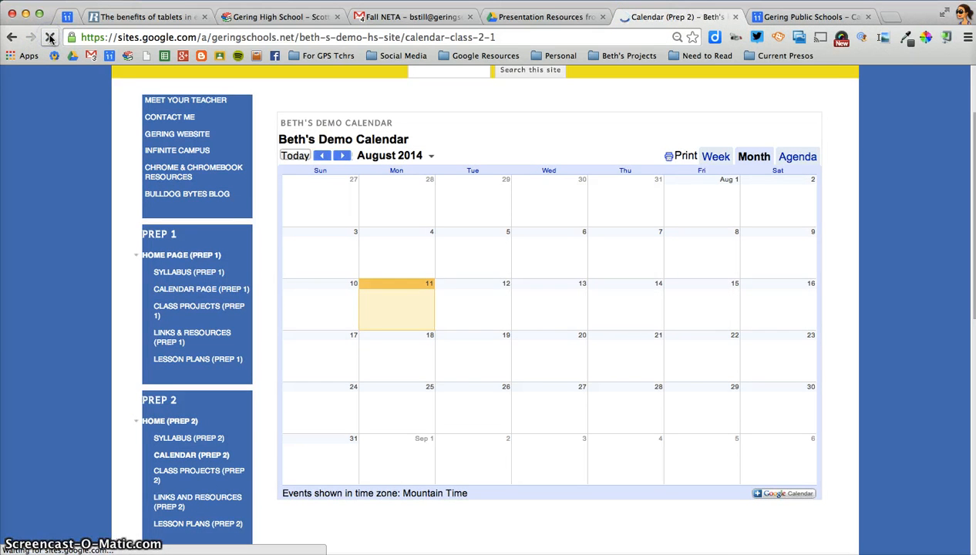